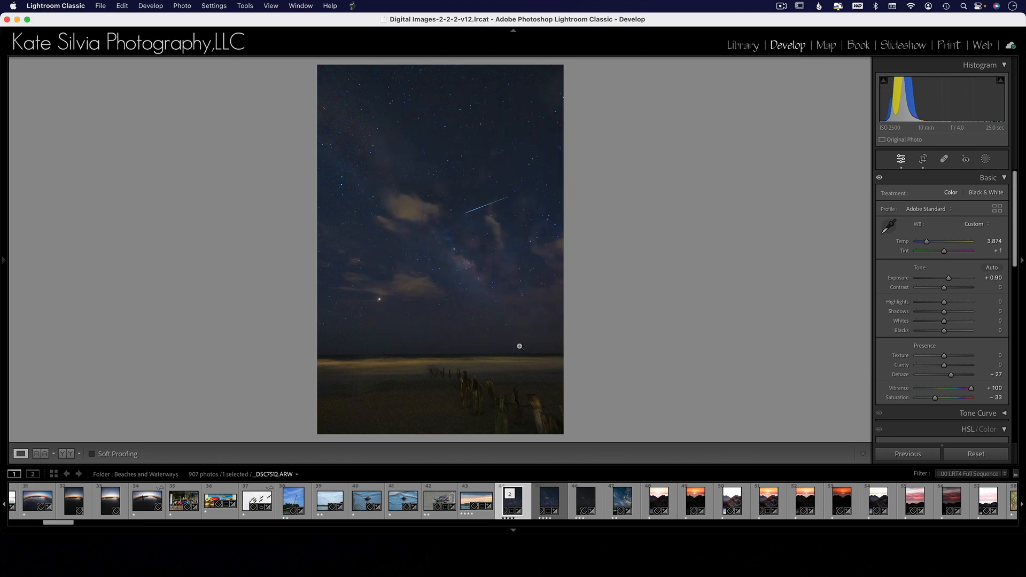
Examine the noise in the night photo close up, from the Milky Way sky to the beach and wooden posts.
left_click(447, 346)
scroll(450, 330, "down", 5)
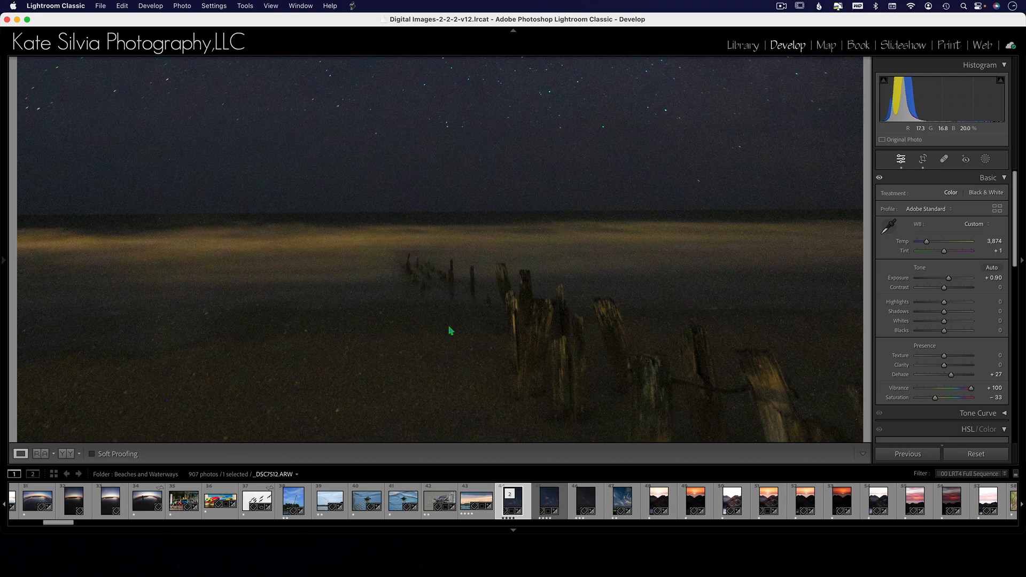
scroll(450, 331, "down", 2)
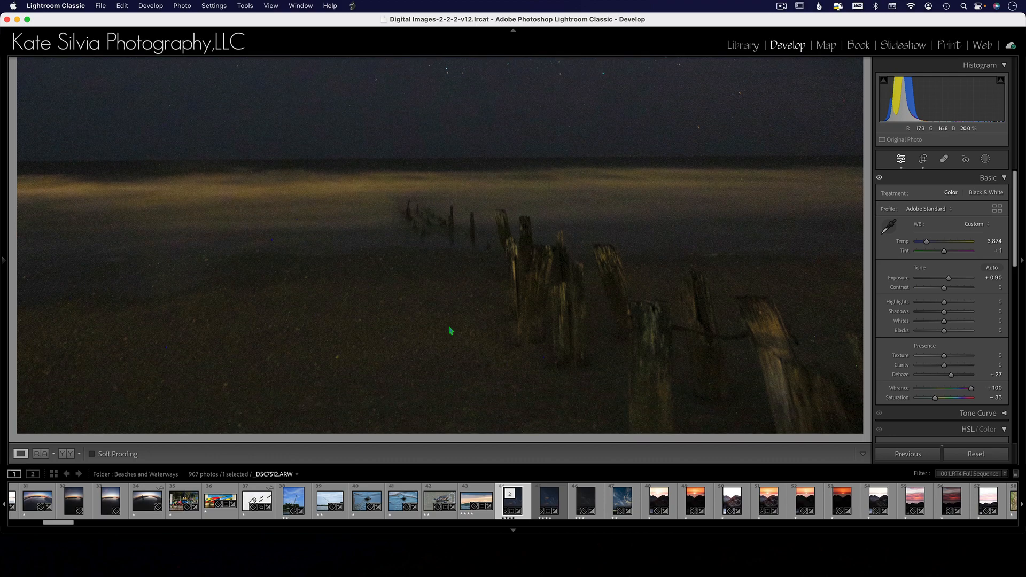
scroll(450, 330, "up", 9)
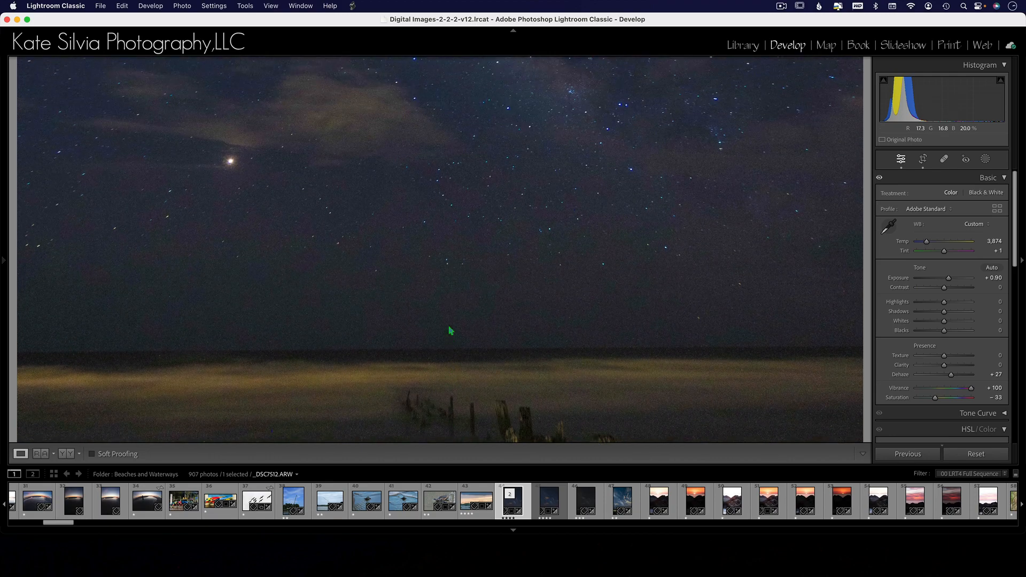
scroll(449, 330, "up", 5)
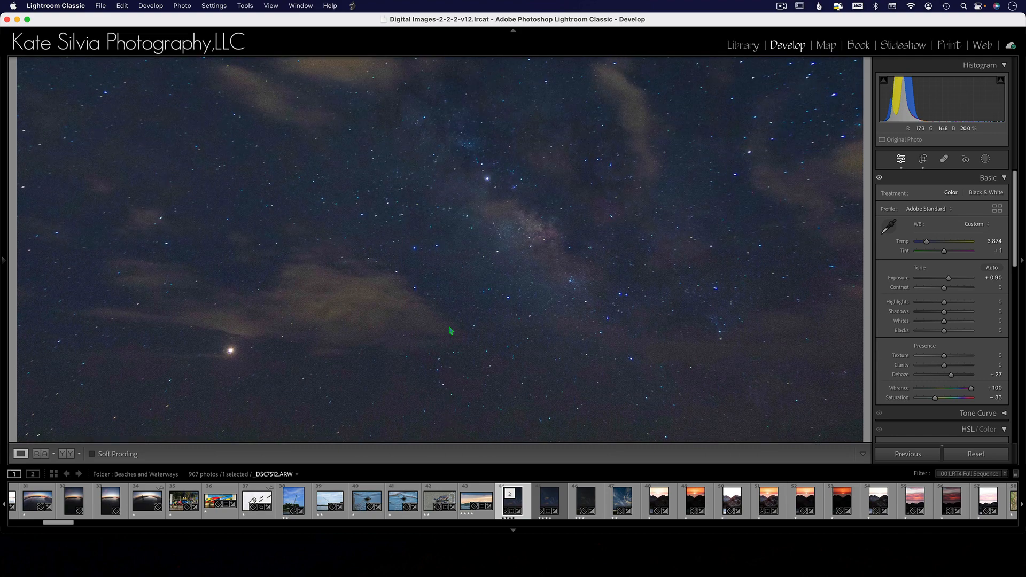
scroll(450, 330, "down", 6)
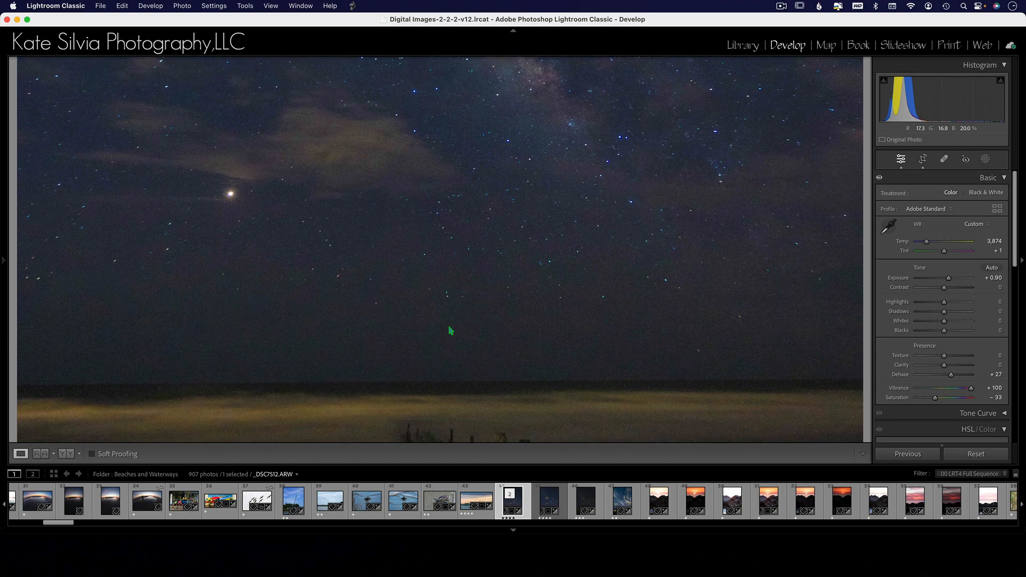
scroll(449, 330, "down", 3)
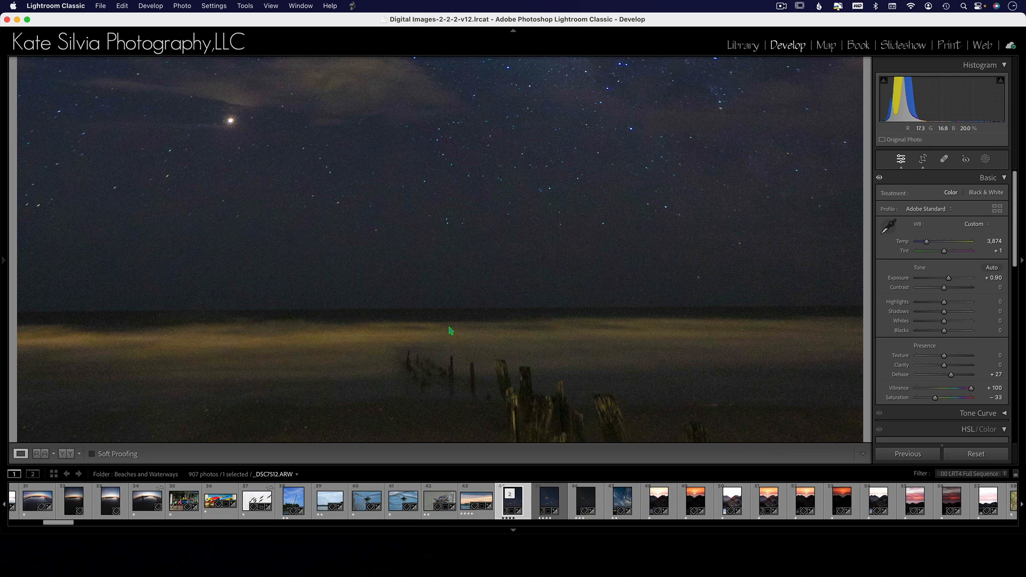
scroll(450, 330, "down", 4)
scroll(961, 345, "down", 8)
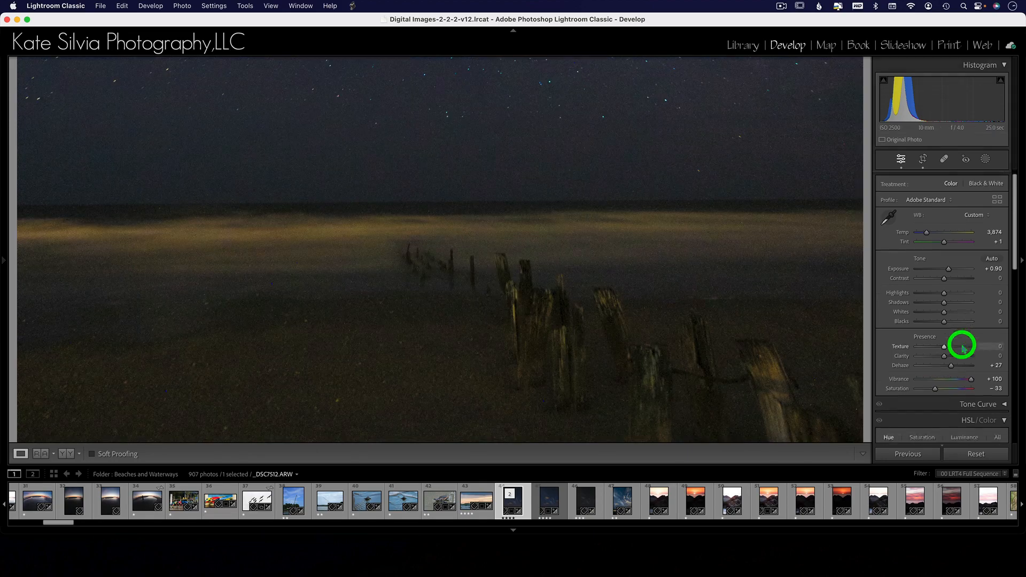
Set both Luminance and Color to 0 in the manual noise reduction settings.
scroll(961, 348, "down", 5)
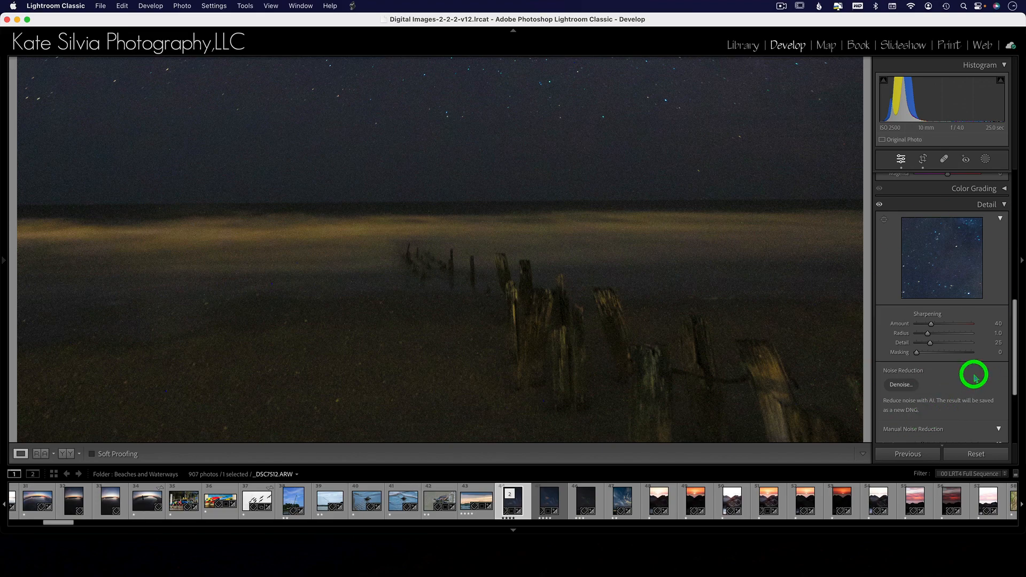
scroll(973, 373, "down", 4)
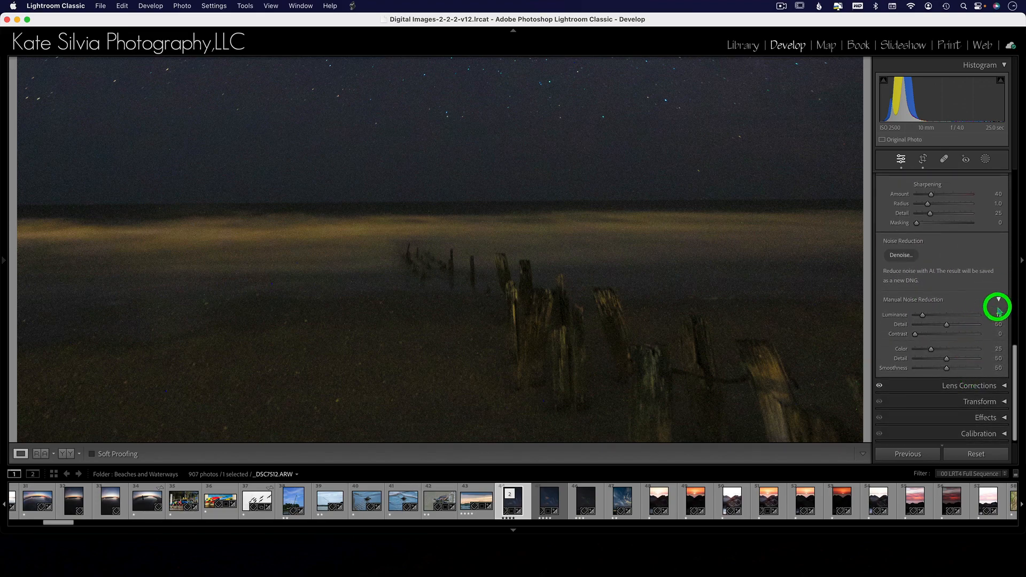
left_click(998, 306)
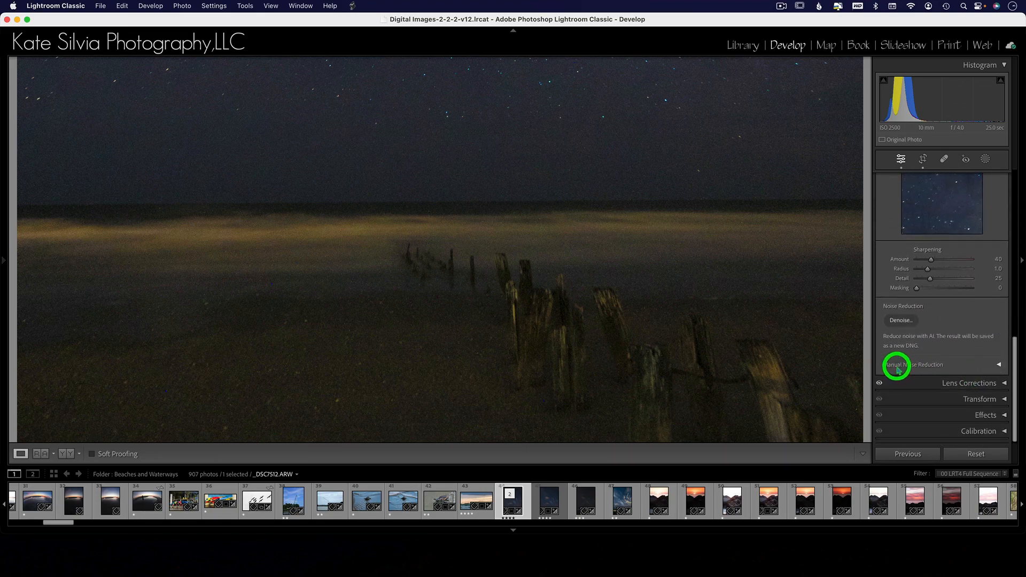
left_click(998, 365)
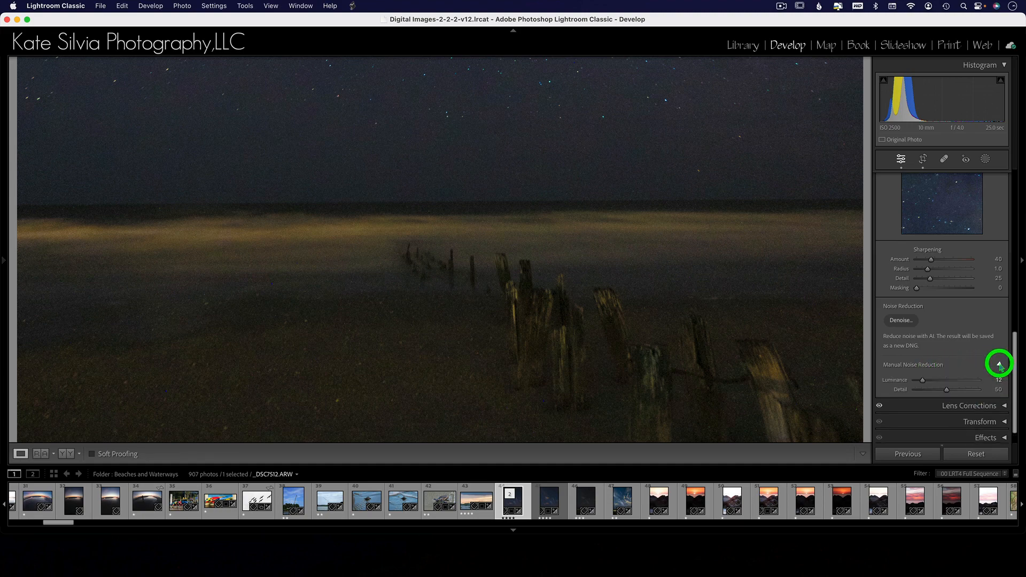
scroll(938, 356, "down", 1)
scroll(938, 355, "down", 1)
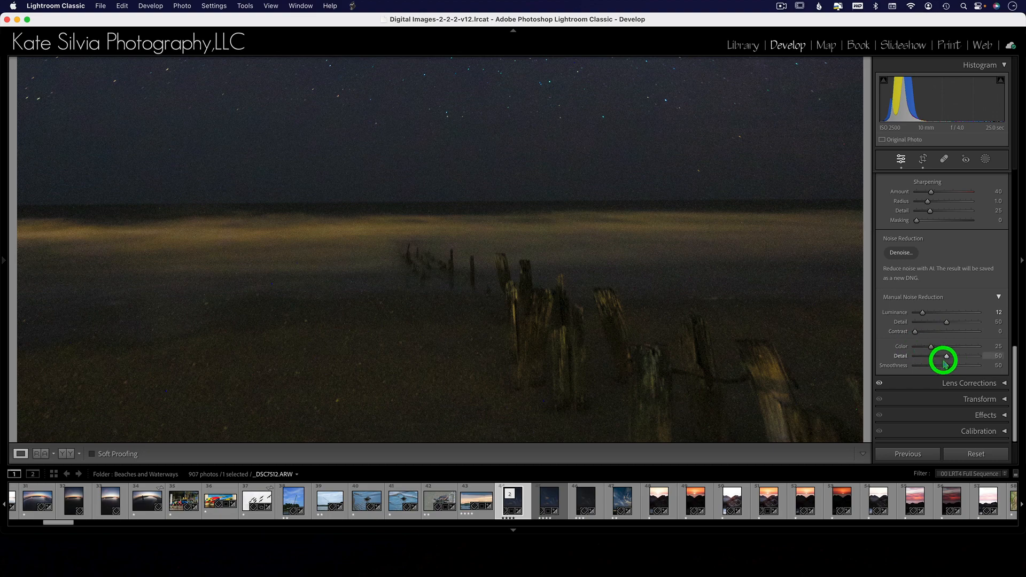
left_click_drag(922, 312, 890, 352)
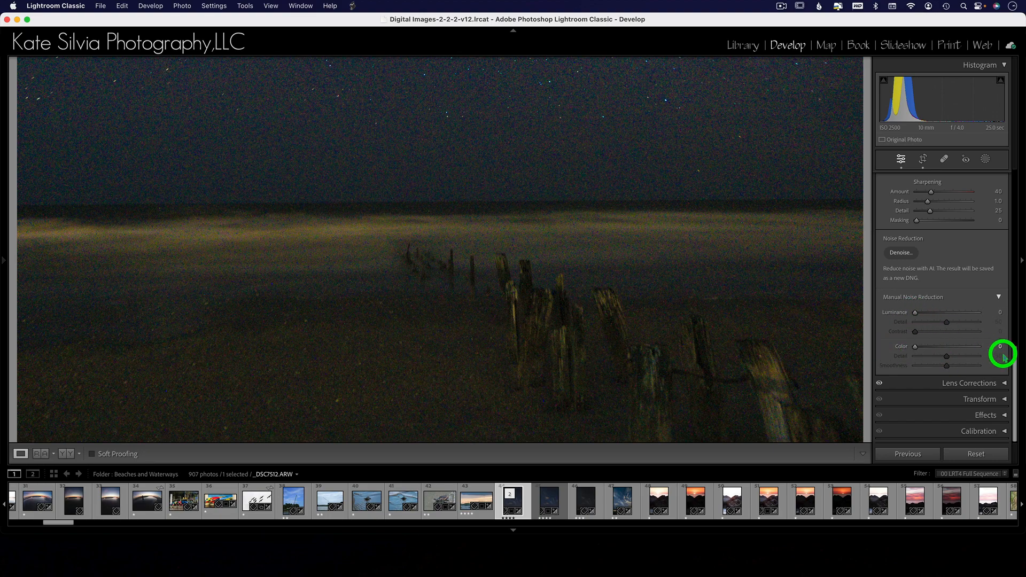
Examine the grain and color noise across the water, beach and starry sky without manual noise reduction.
scroll(443, 273, "up", 3)
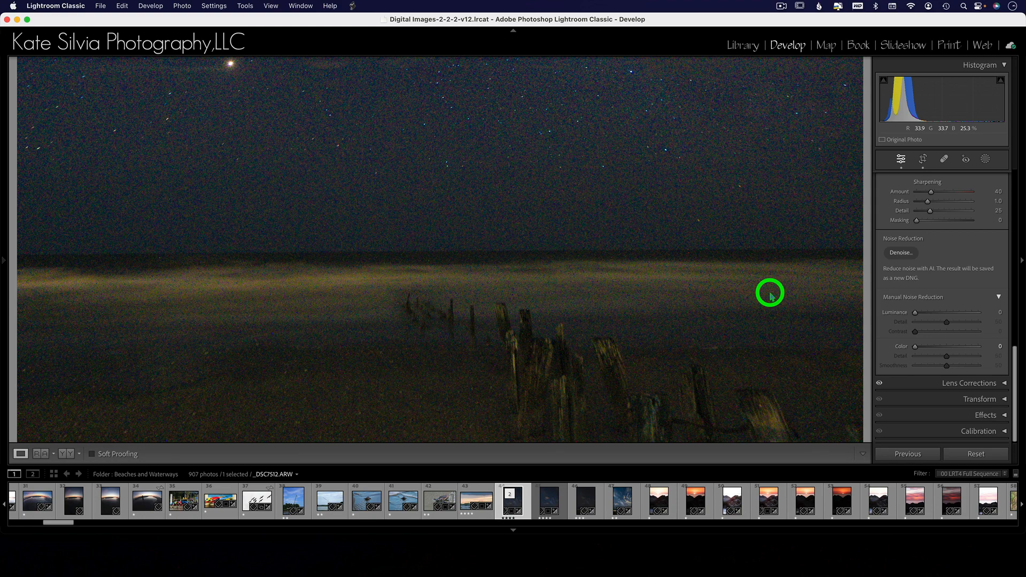
scroll(680, 311, "down", 4)
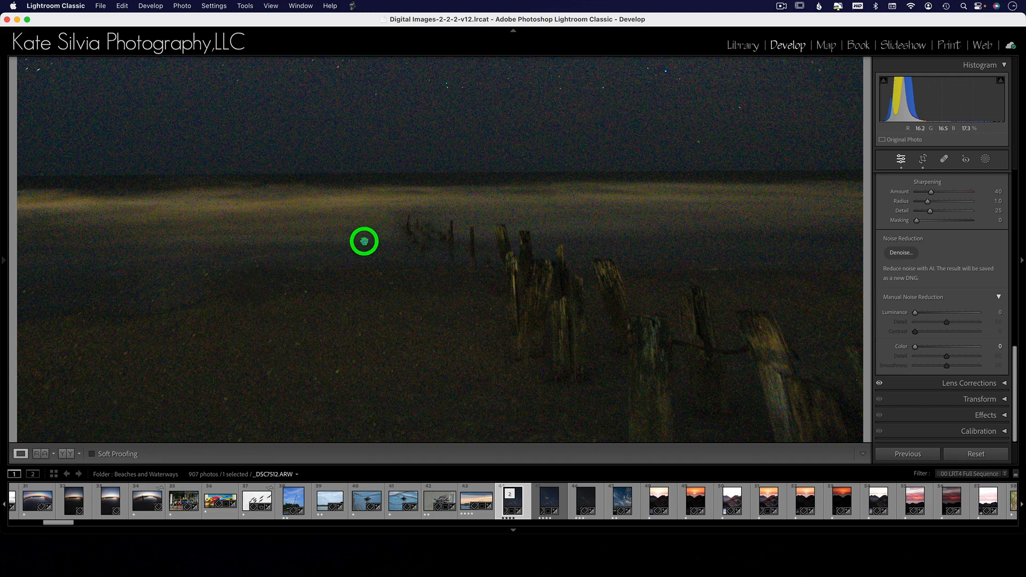
scroll(445, 312, "up", 7)
scroll(446, 314, "up", 5)
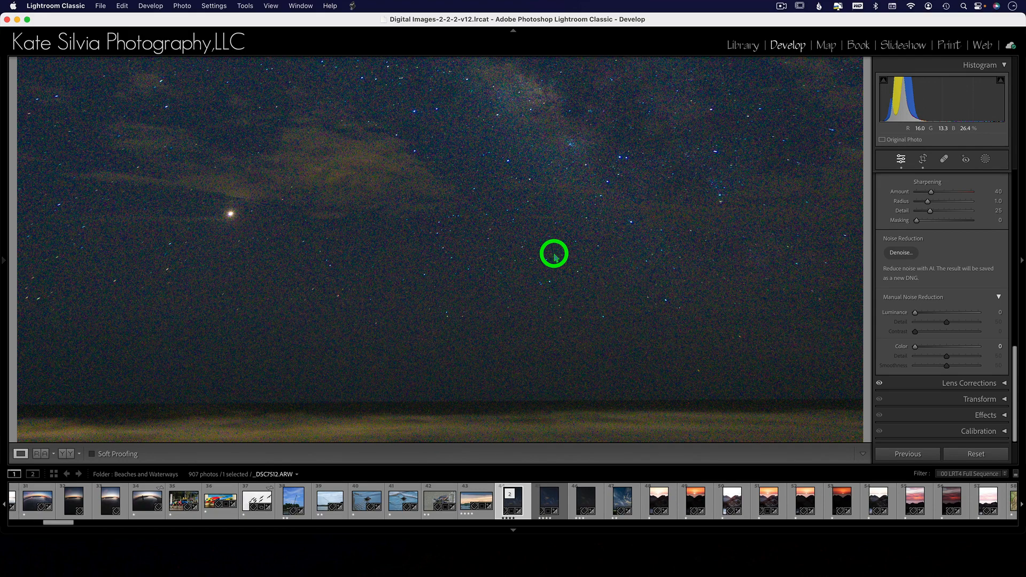
scroll(555, 255, "down", 5)
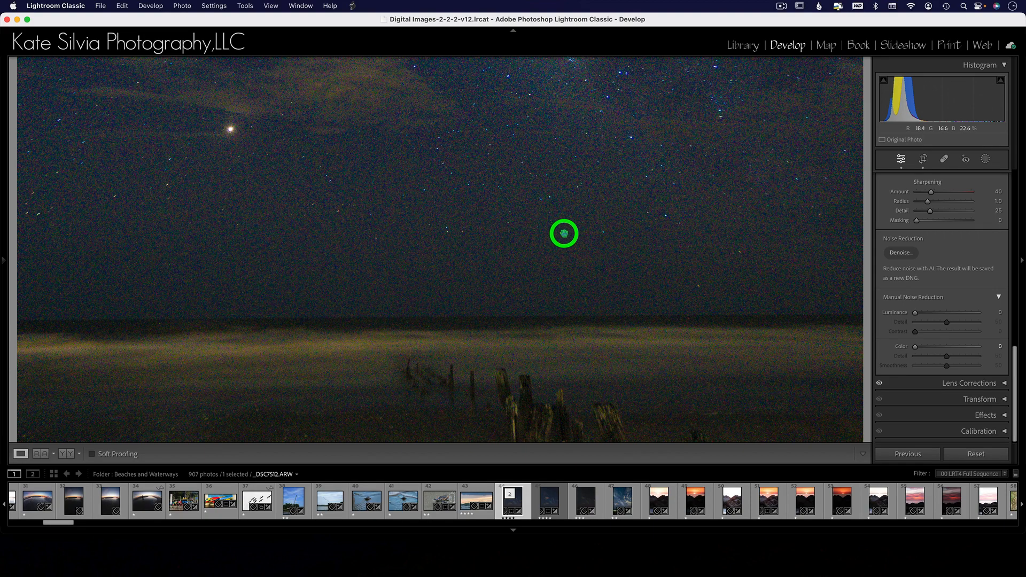
scroll(563, 234, "up", 10)
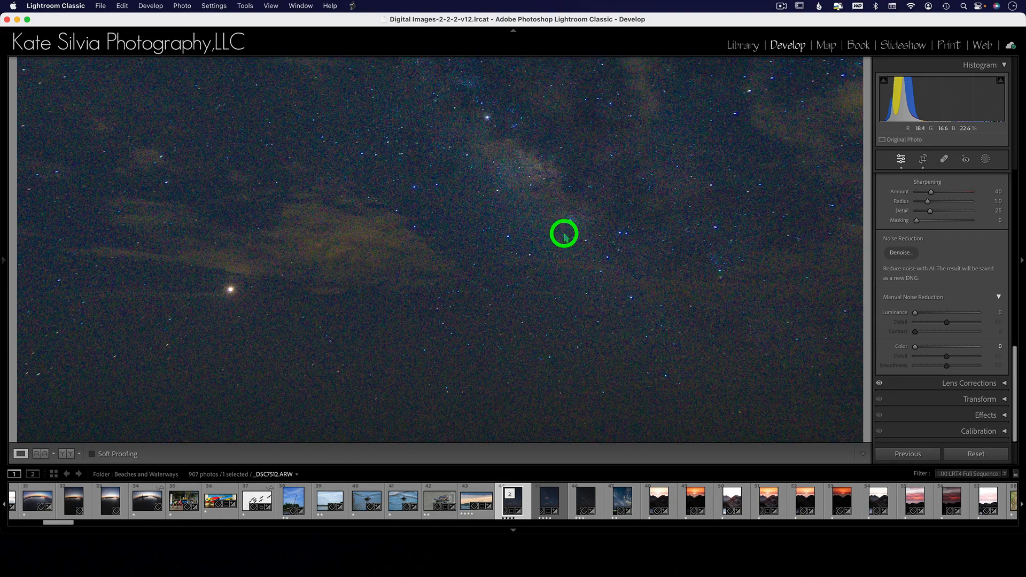
scroll(563, 233, "up", 2)
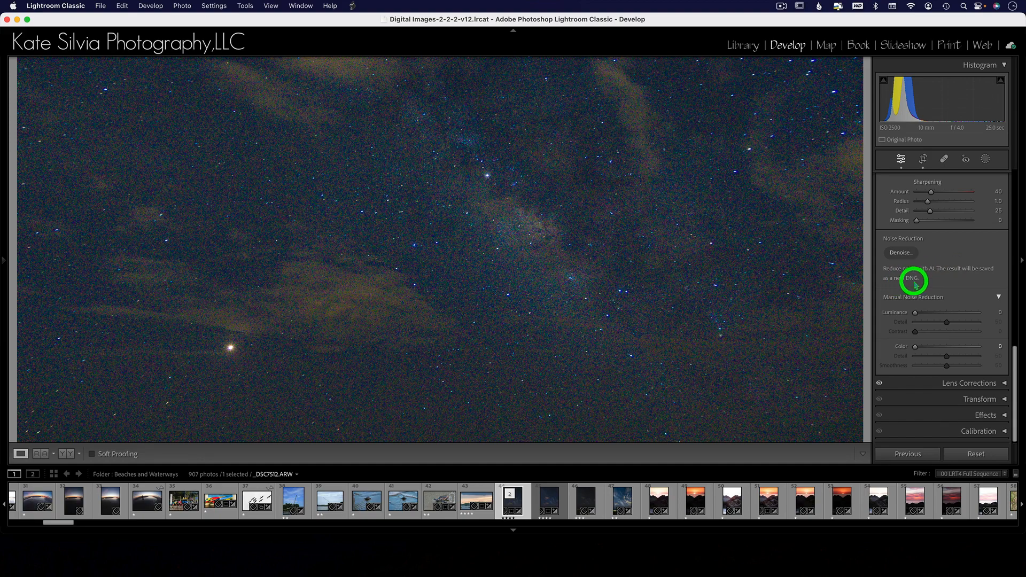
Open the AI Denoise preview and inspect the enhanced result in several star and Milky Way areas.
left_click(901, 254)
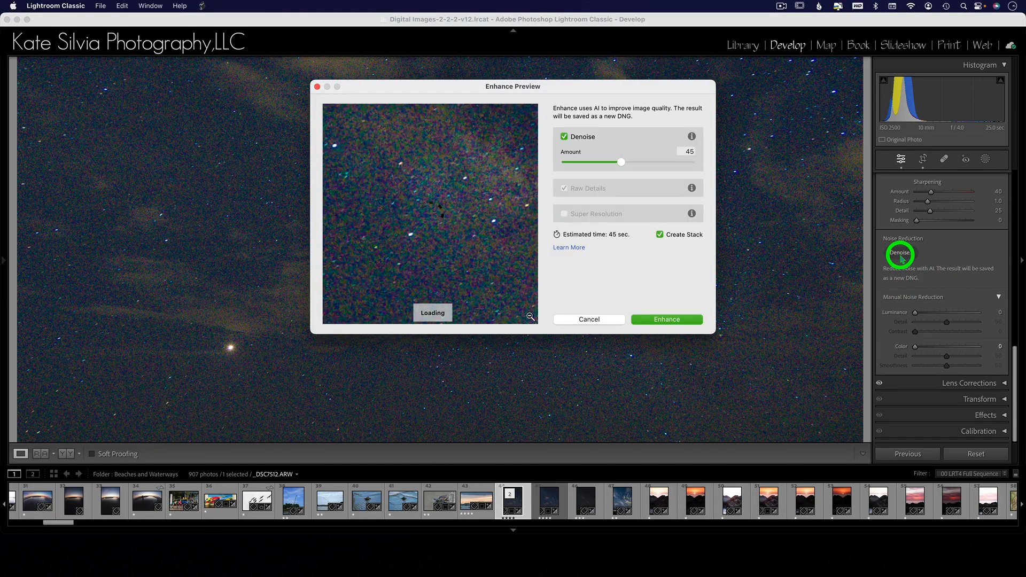
left_click_drag(438, 220, 398, 183)
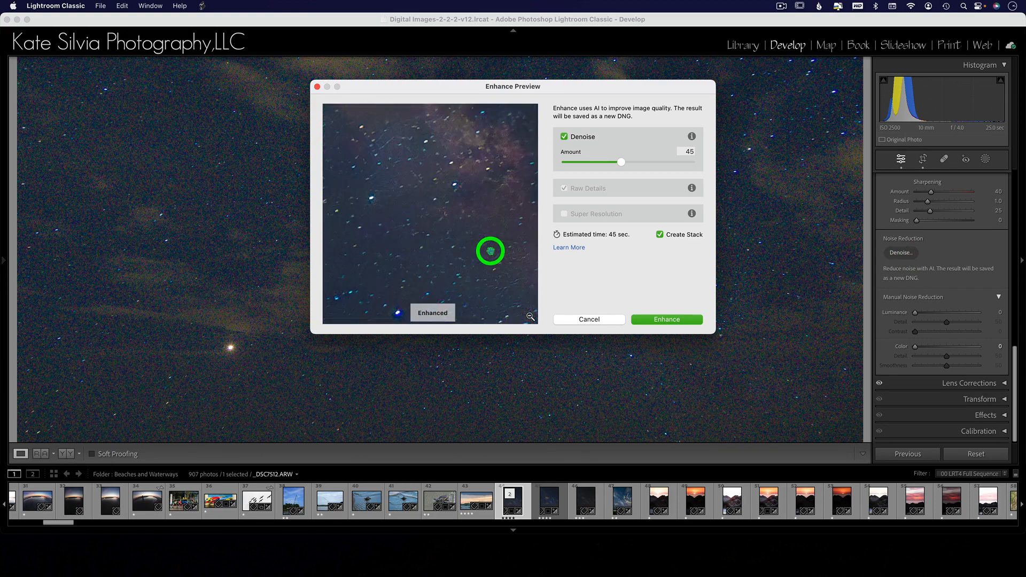
left_click_drag(483, 195, 430, 300)
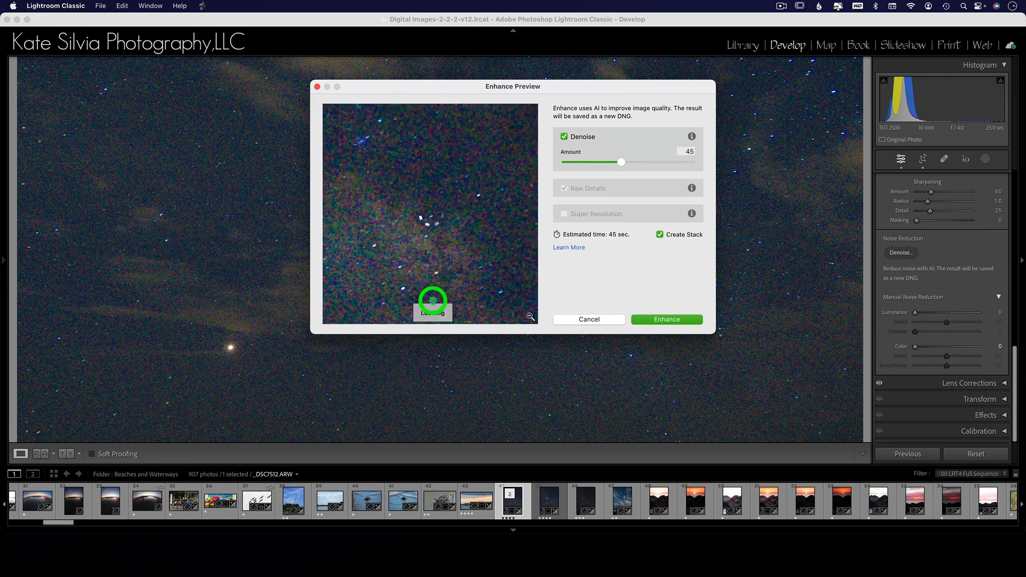
left_click_drag(419, 168, 467, 249)
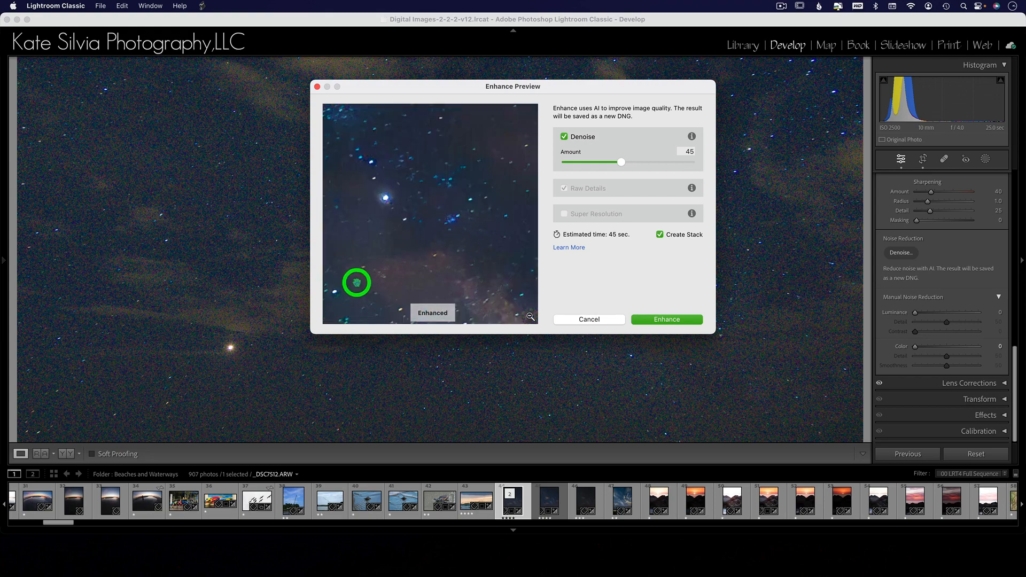
left_click_drag(374, 264, 459, 198)
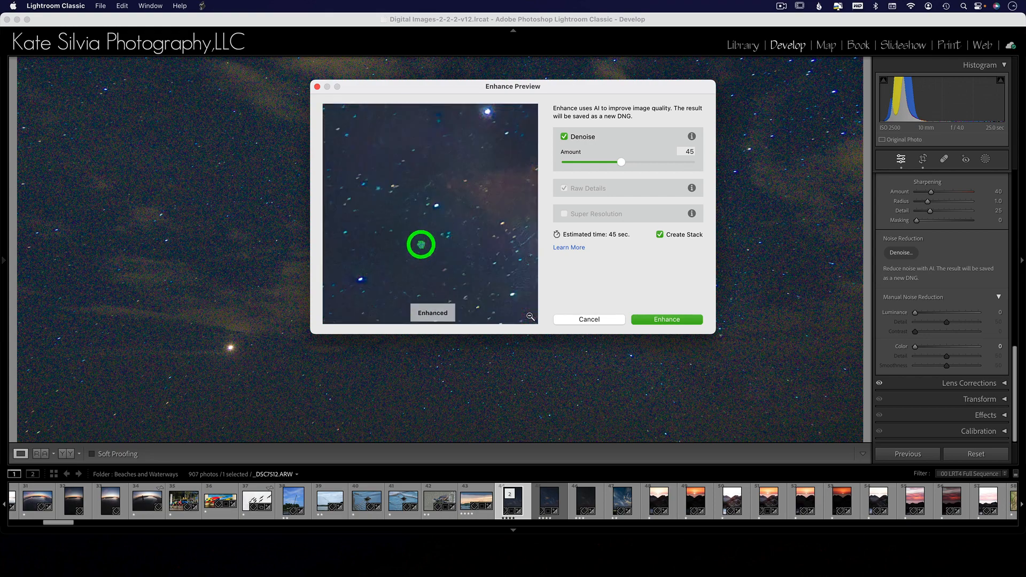
left_click_drag(383, 290, 410, 166)
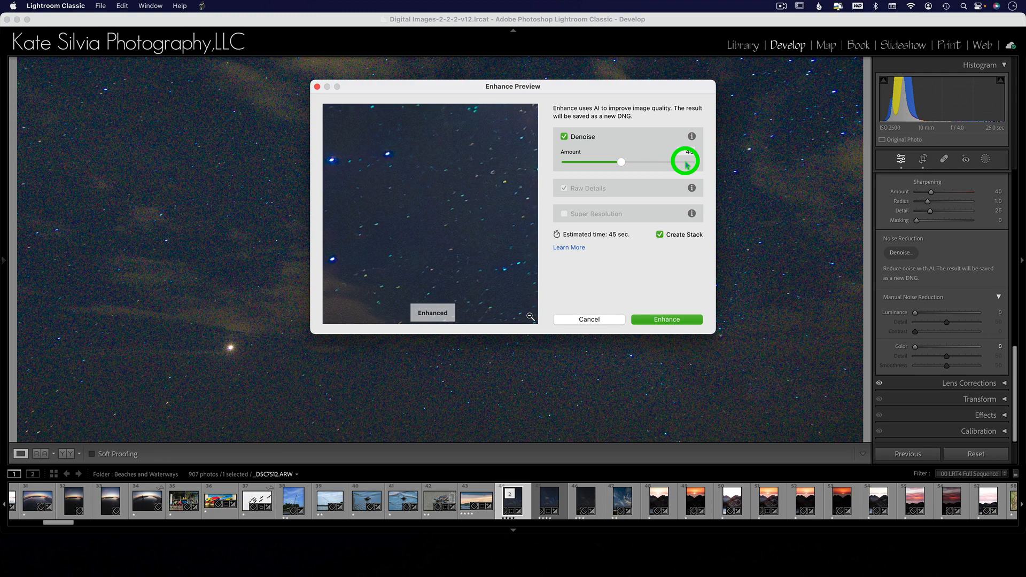
Try a Denoise amount of 100 and check the preview over the stars and clouds.
left_click_drag(686, 163, 693, 163)
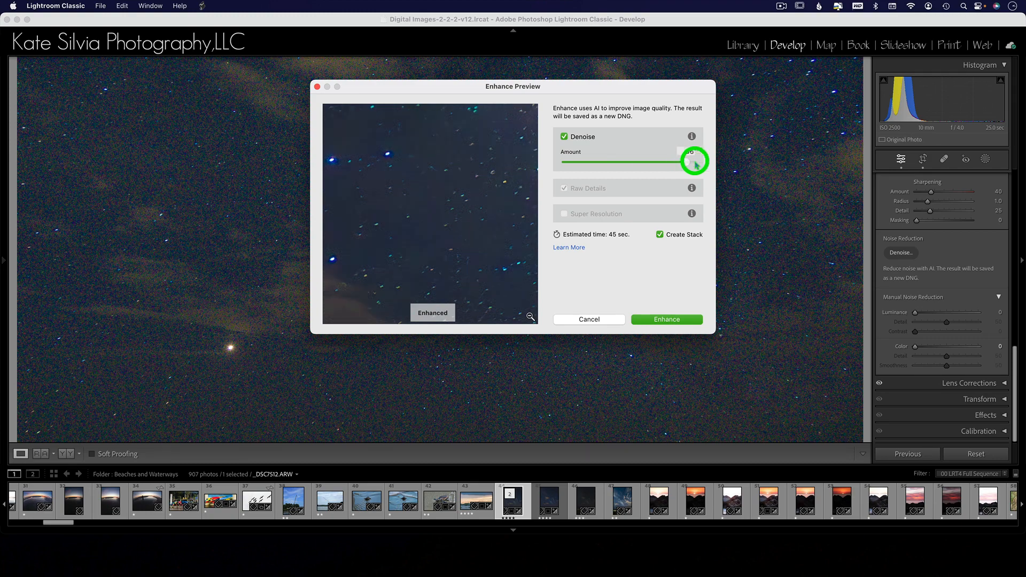
left_click_drag(455, 294, 437, 165)
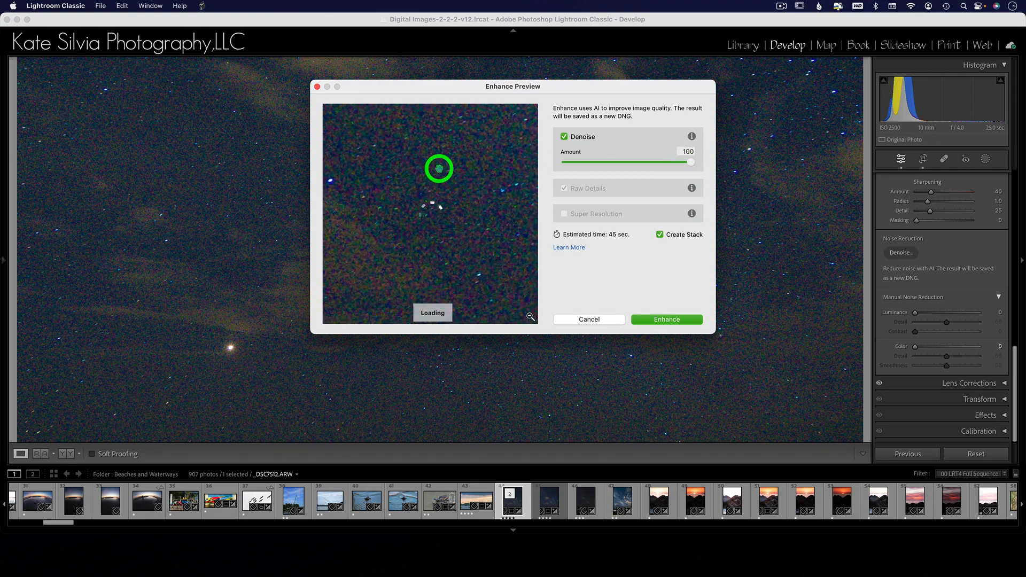
left_click(380, 272)
left_click_drag(380, 272, 543, 163)
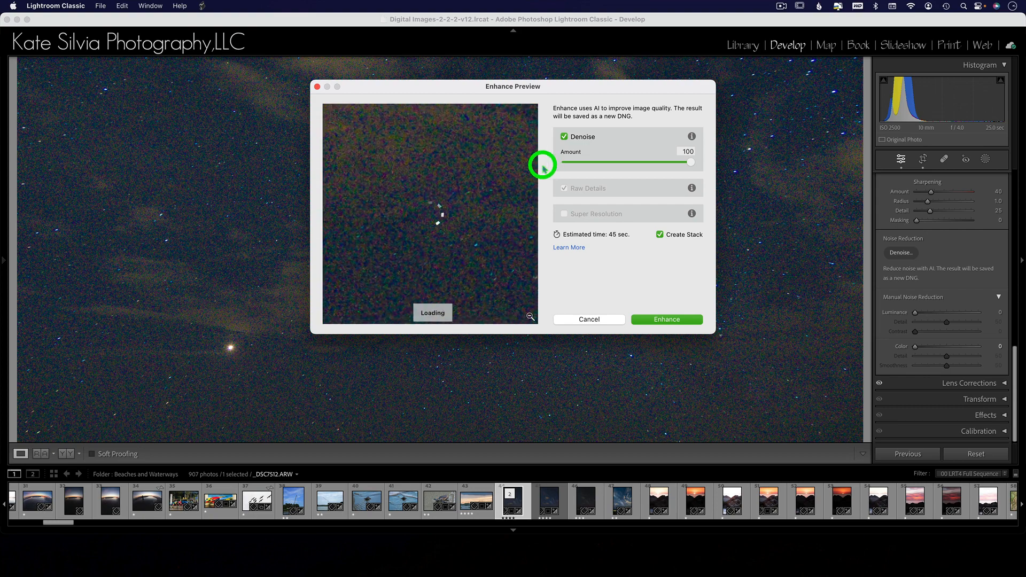
left_click_drag(443, 192, 476, 268)
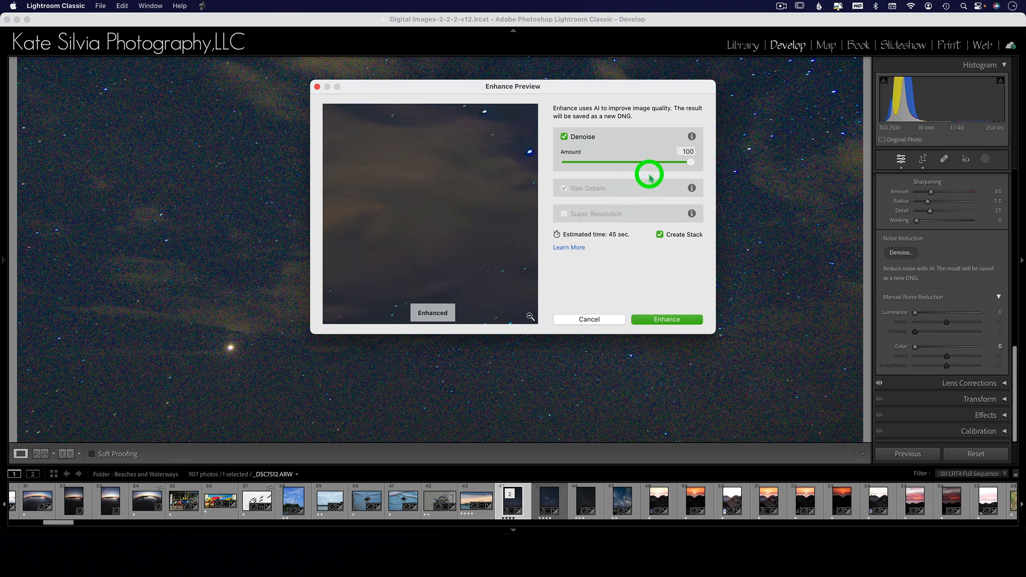
Lower the Denoise amount to 37 after comparing 51, 8, 24 and 40 in the preview of the stars and cloud edge.
left_click(628, 163)
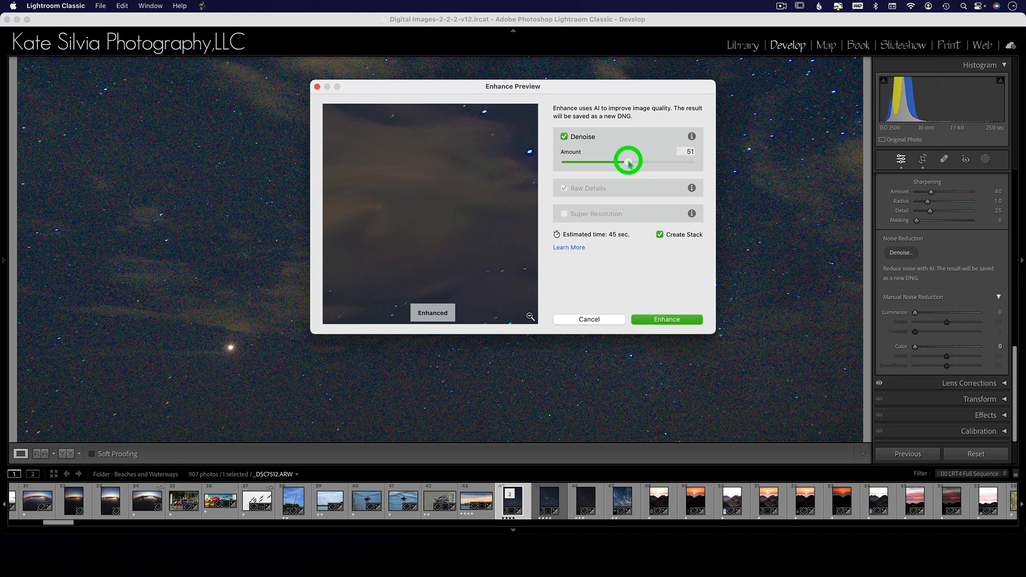
left_click_drag(467, 171, 414, 263)
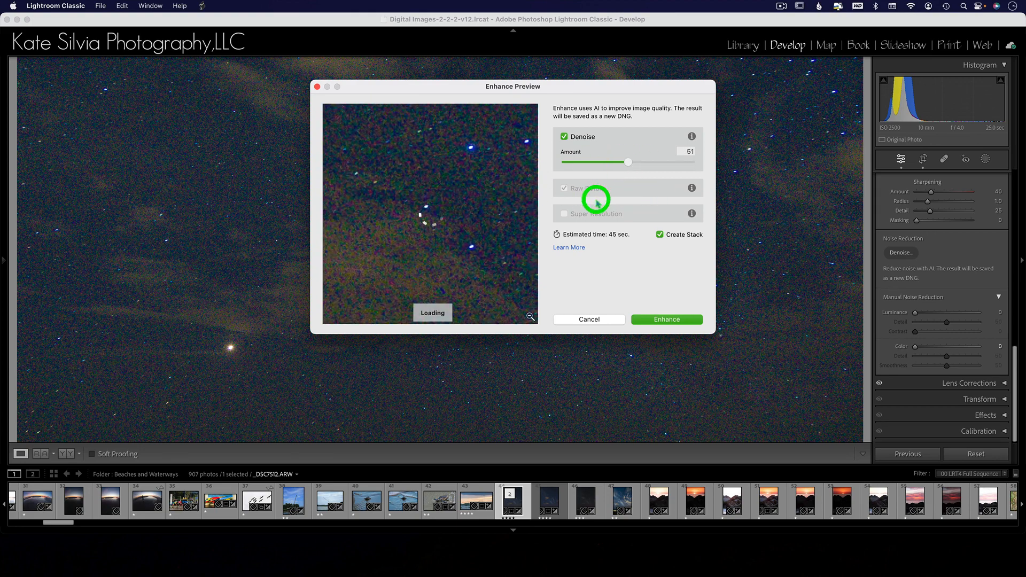
left_click(574, 162)
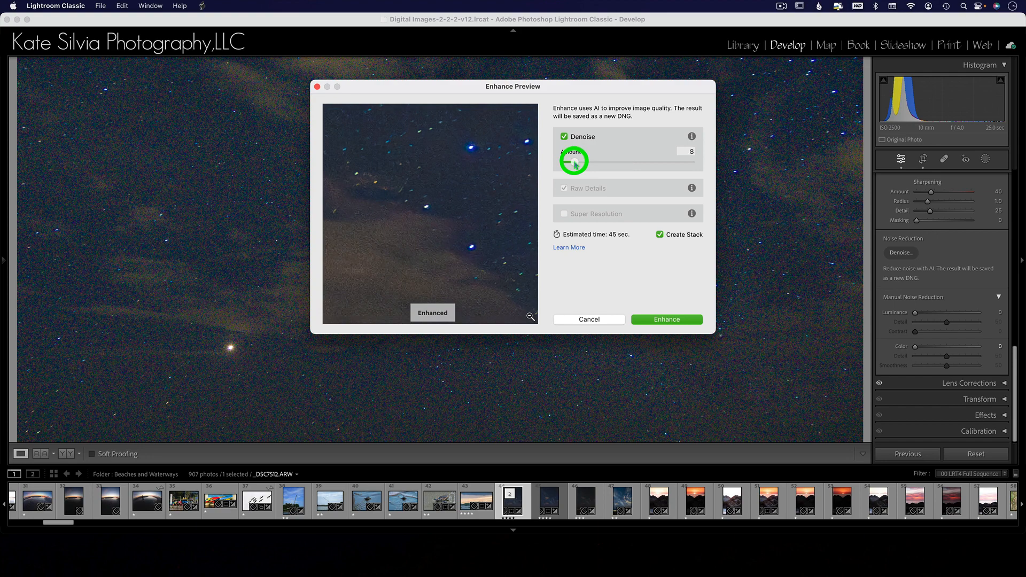
left_click_drag(575, 163, 596, 166)
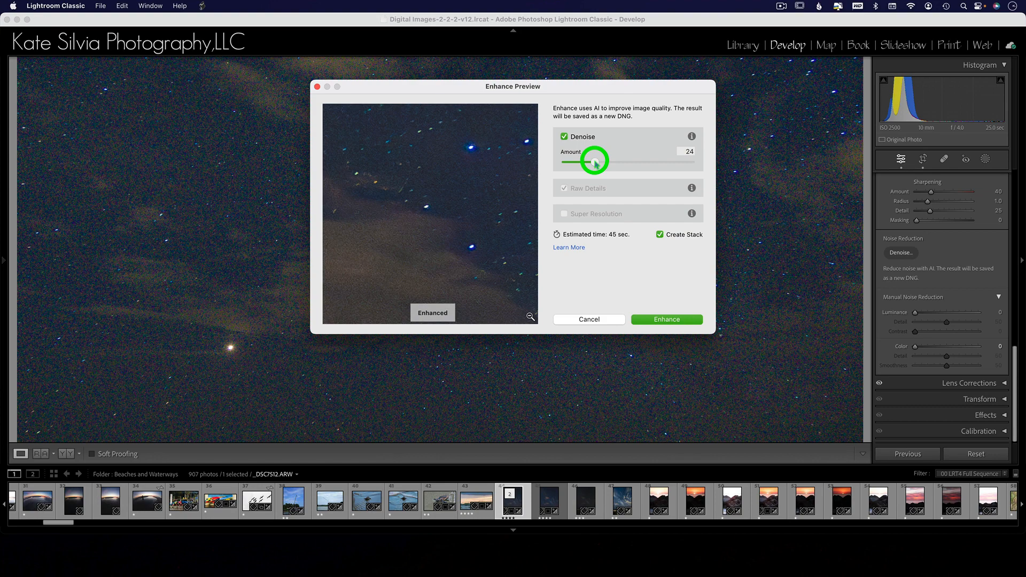
left_click(615, 163)
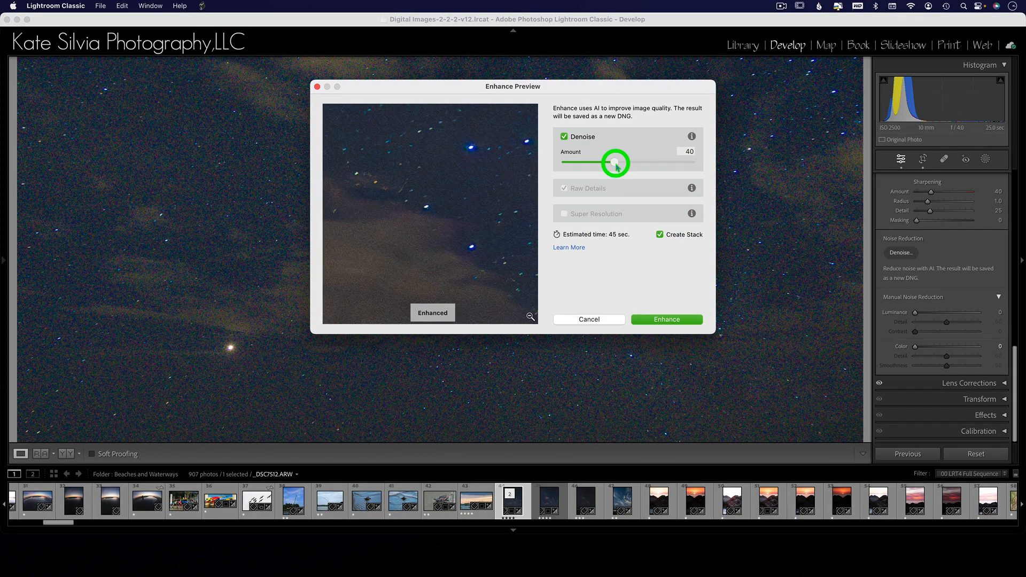
left_click_drag(616, 166, 614, 167)
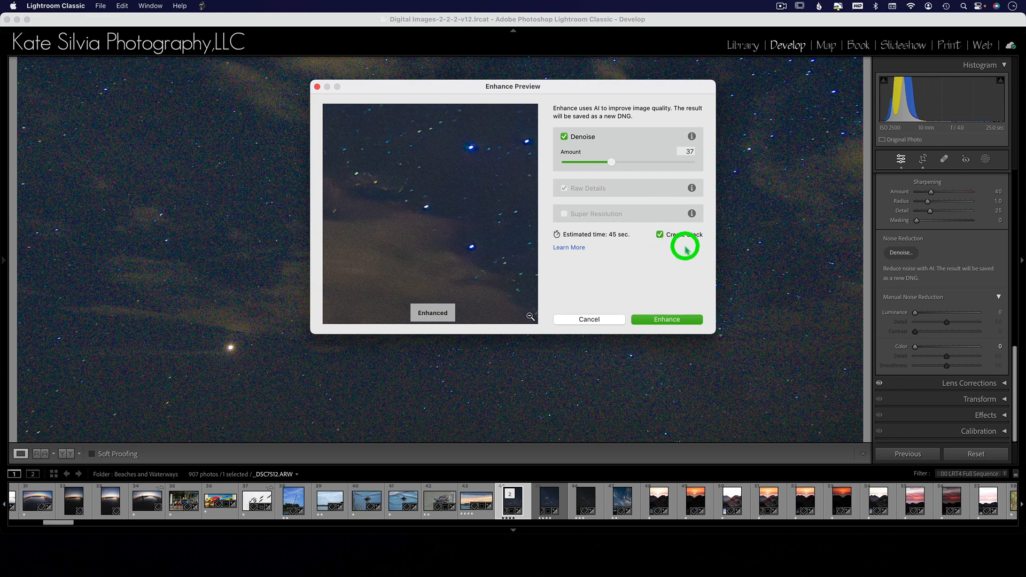
Apply AI Denoise at amount 37 and inspect the enhanced DNG from the starry sky to the beach and posts.
left_click(667, 319)
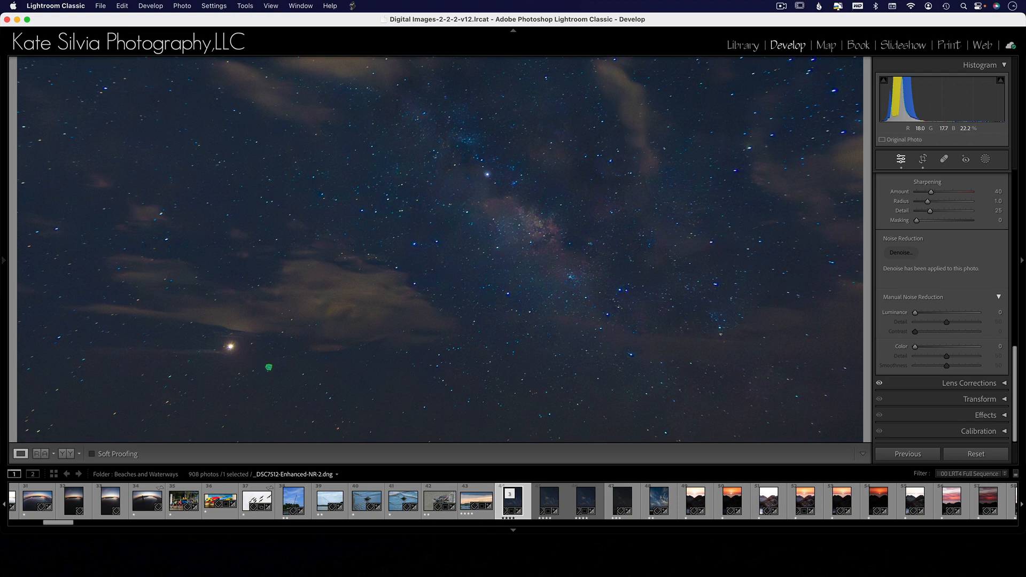
left_click_drag(268, 367, 268, 414)
left_click_drag(607, 110, 545, 228)
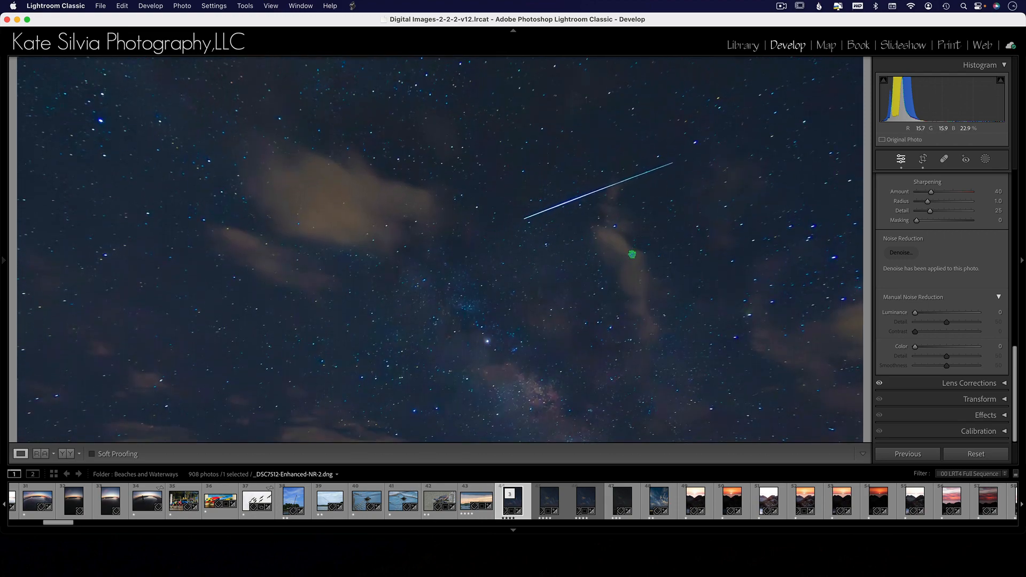
left_click_drag(644, 351, 781, 209)
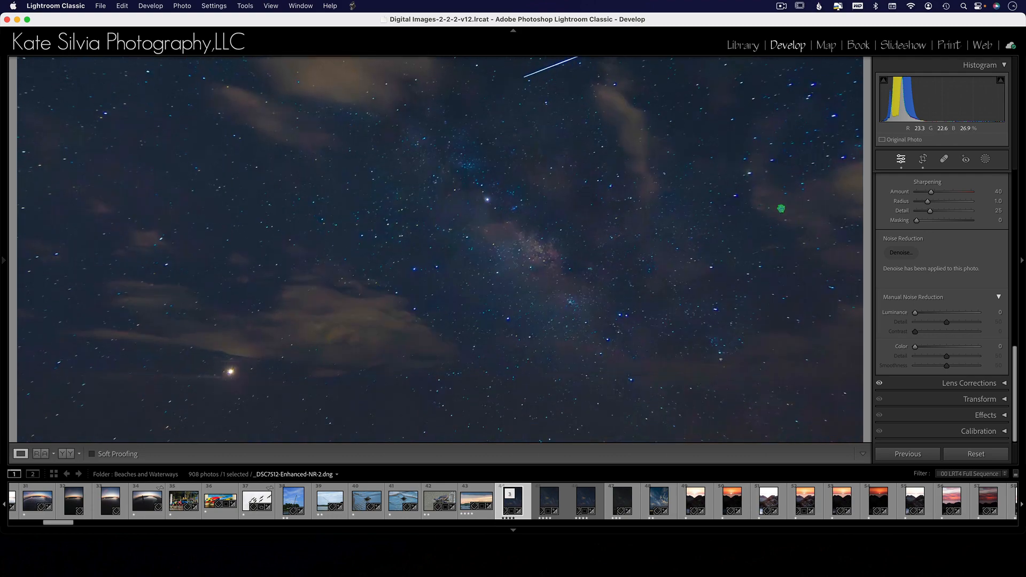
left_click_drag(264, 391, 395, 259)
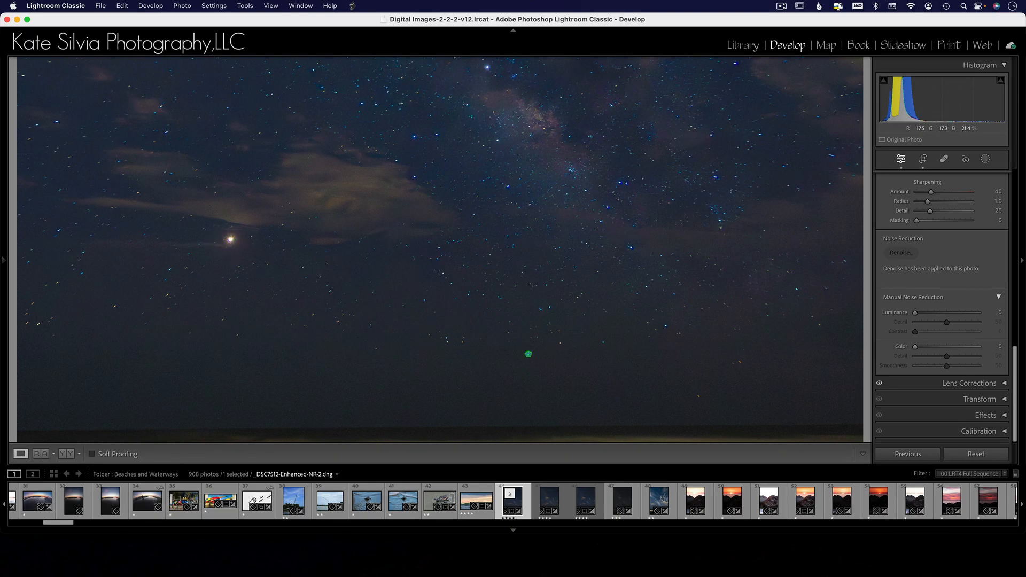
left_click_drag(528, 354, 540, 209)
left_click_drag(429, 345, 448, 213)
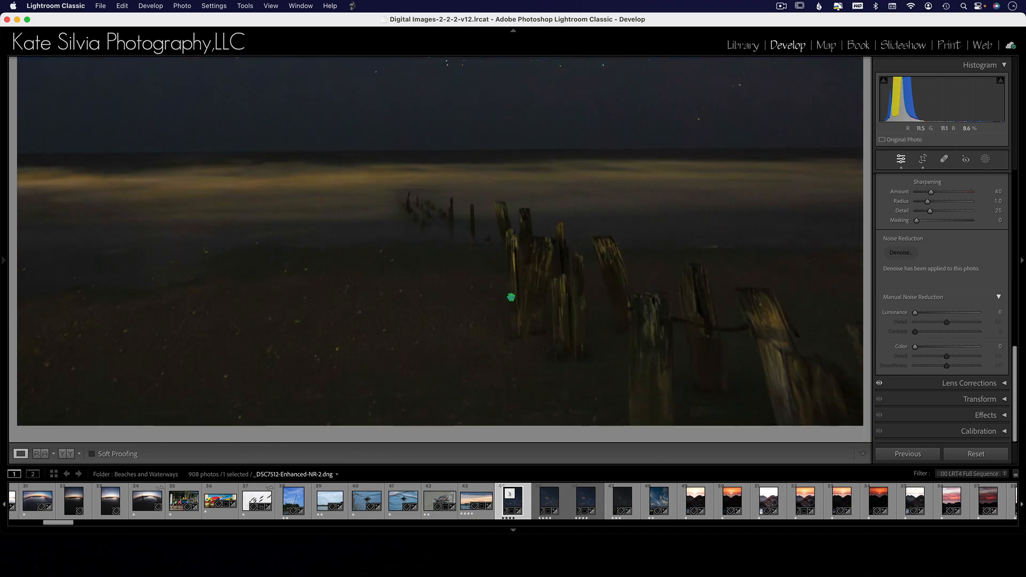
Open the edited Milky Way photo _DSC7515.ARW and examine its noise up close in the sky, water and beach.
key("Right")
key("Right")
key("Right")
key("Right")
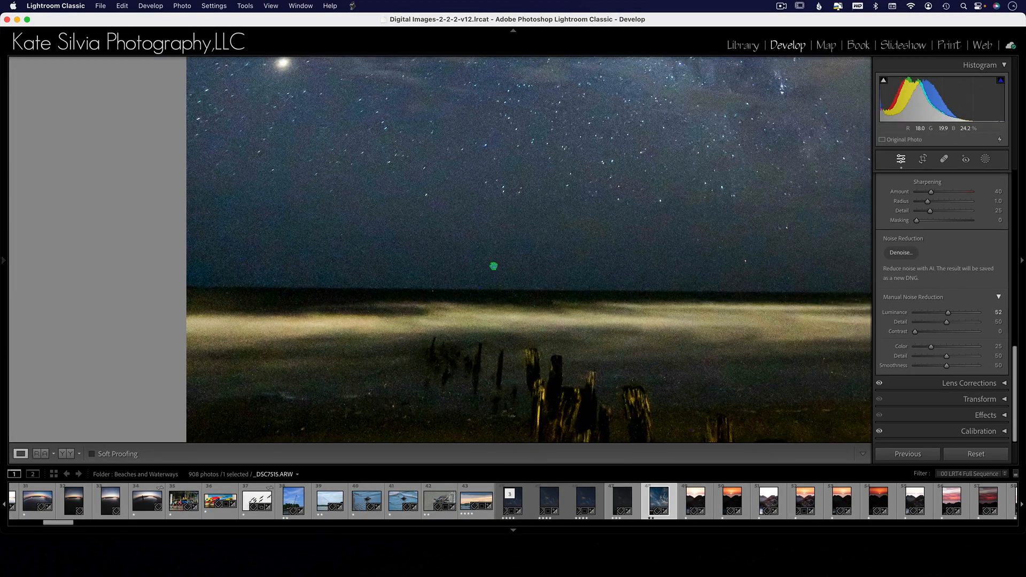
left_click(493, 265)
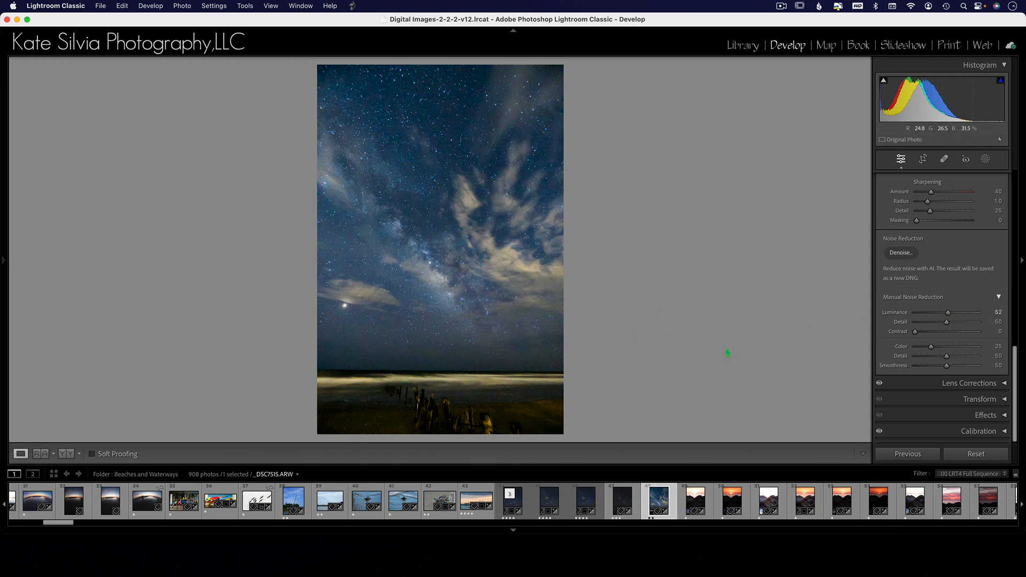
left_click(975, 454)
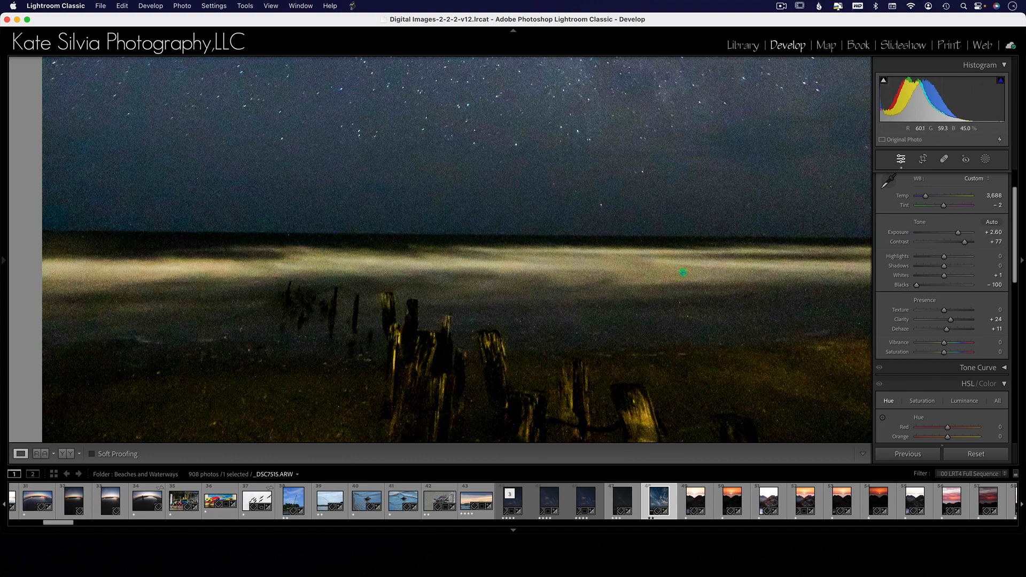
left_click_drag(524, 336, 497, 354)
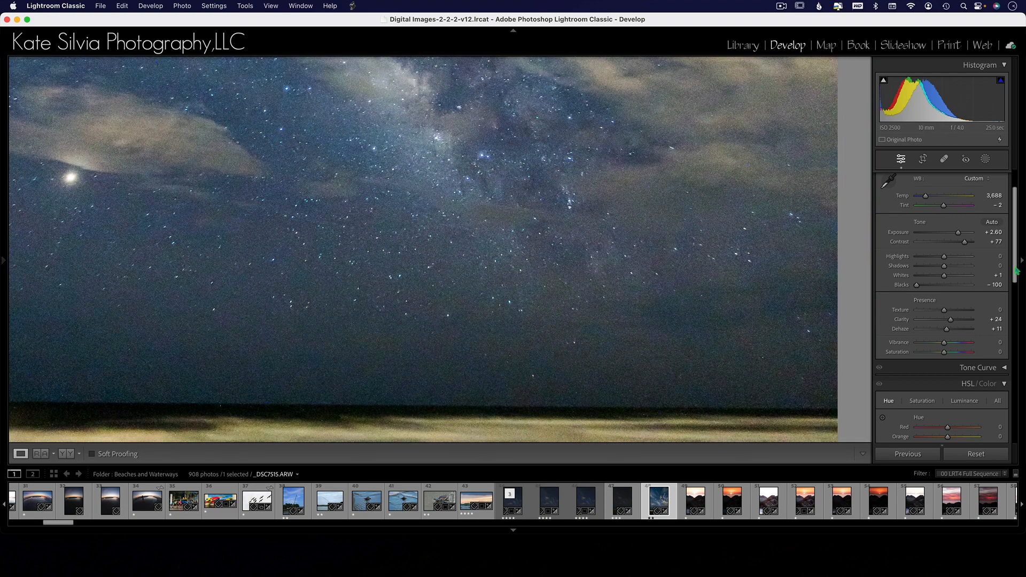
Set the manual Luminance and Color noise reduction of _DSC7515.ARW to 0 and apply AI Denoise.
scroll(951, 299, "down", 15)
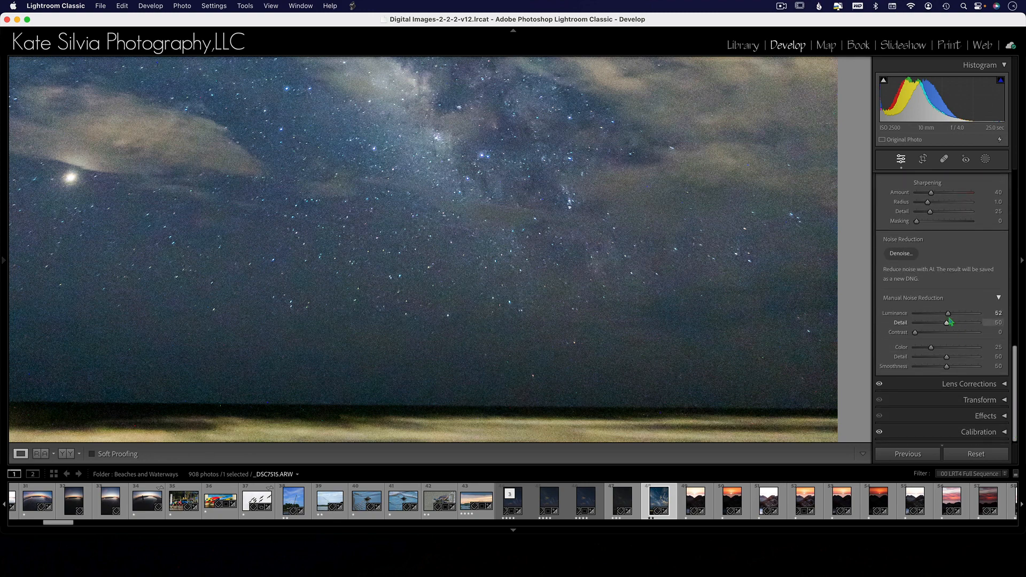
left_click_drag(948, 314, 912, 313)
left_click_drag(931, 348, 903, 356)
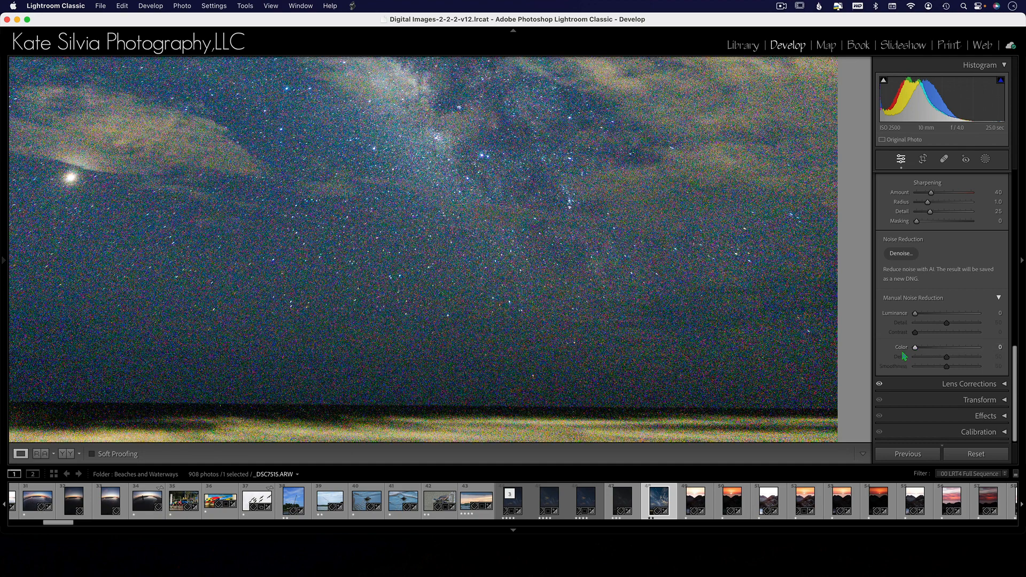
left_click(905, 258)
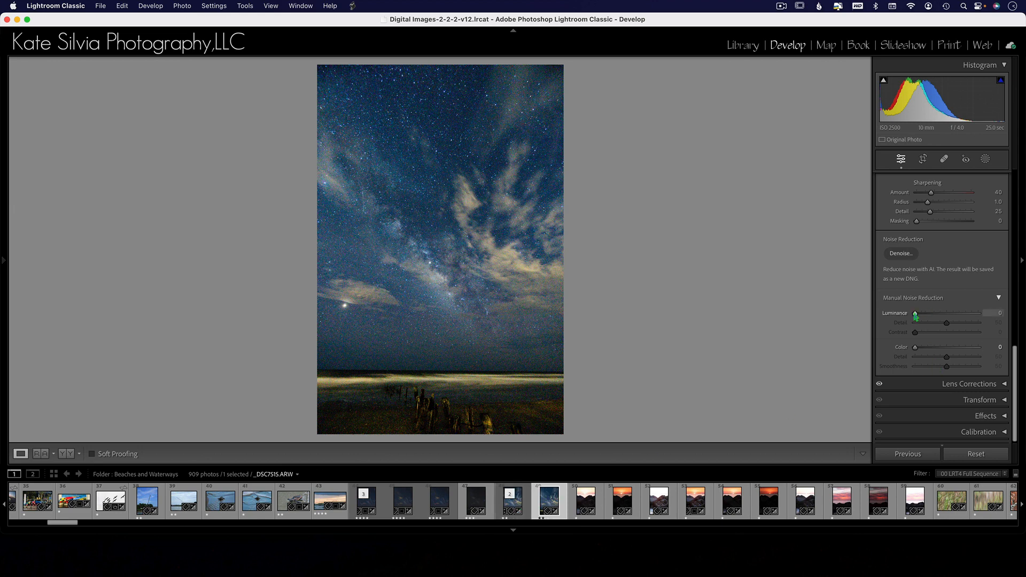
Set the original ARW's manual noise reduction to Luminance 51 and Color 35, checking the sky and shoreline up close.
left_click_drag(915, 316, 936, 315)
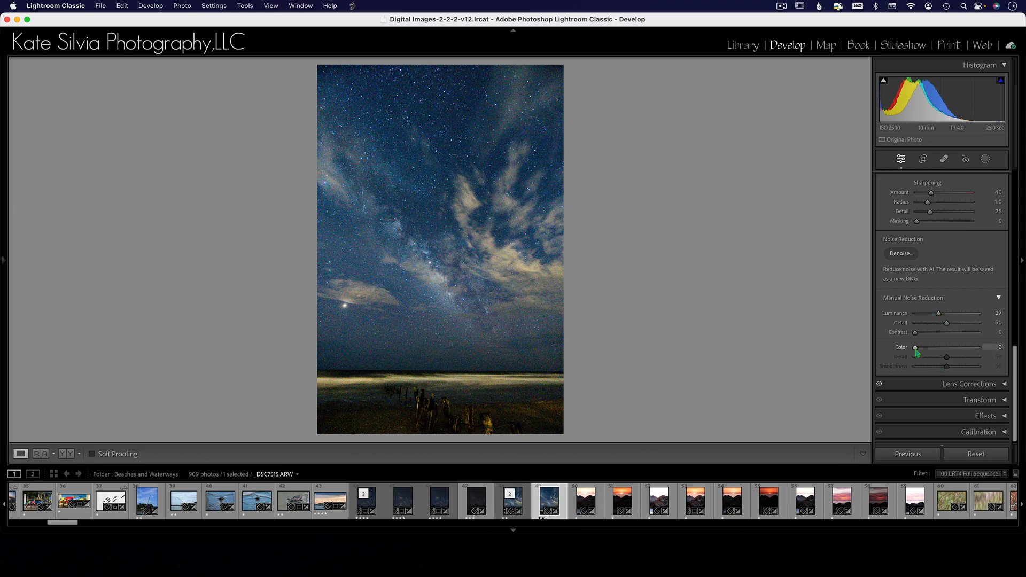
left_click_drag(915, 348, 947, 316)
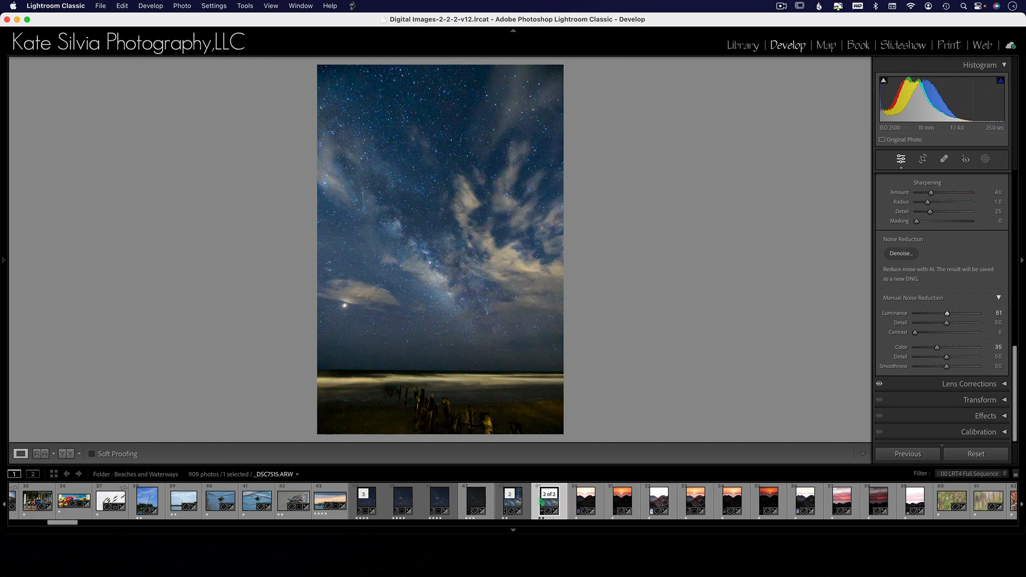
left_click(469, 324)
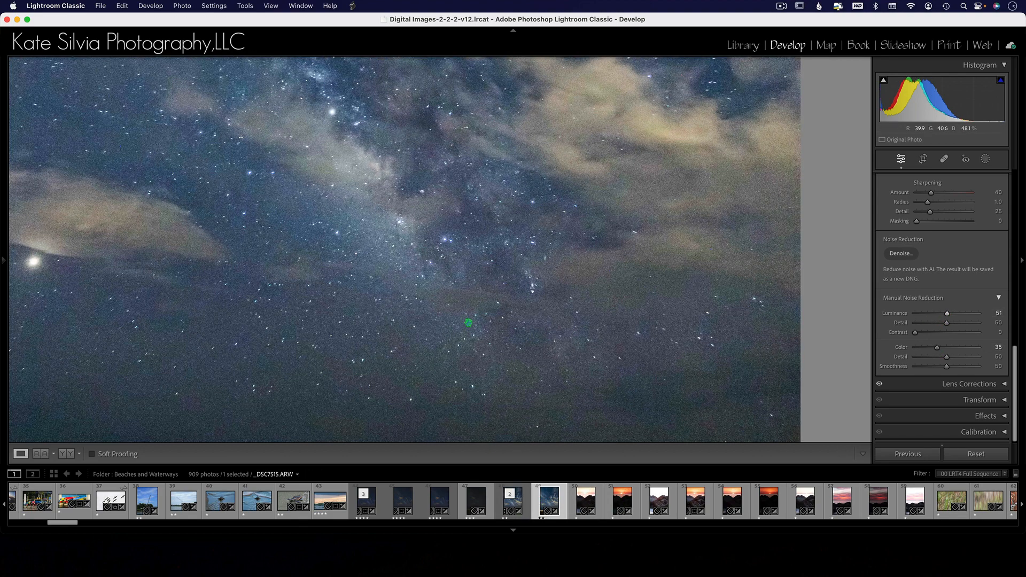
scroll(469, 325, "down", 6)
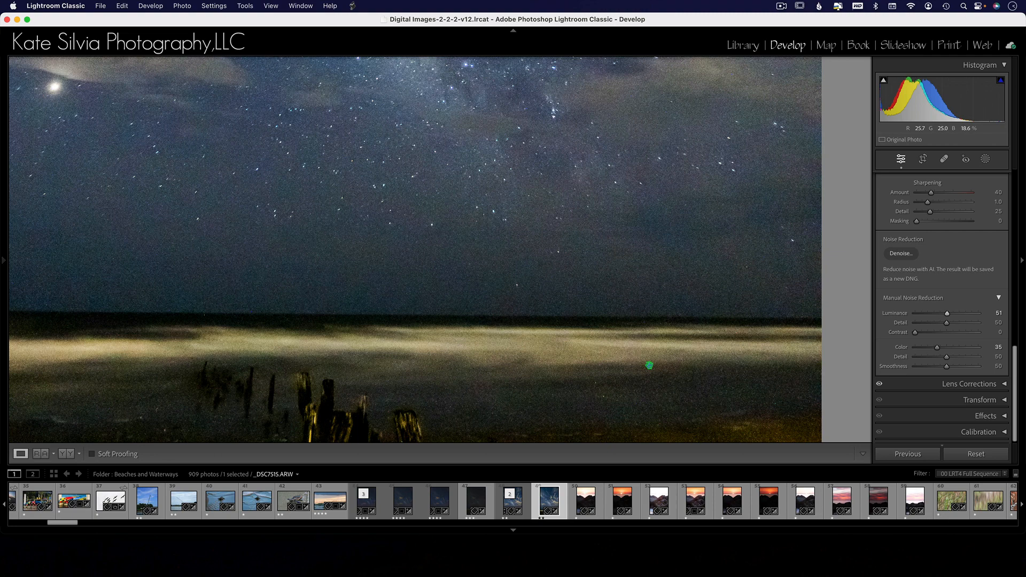
Compare the manually noise-reduced ARW with _DSC7515-Enhanced-NR.dng at the horizon, finishing with the whole enhanced photo in view.
key("backslash")
key("backslash")
left_click(518, 505)
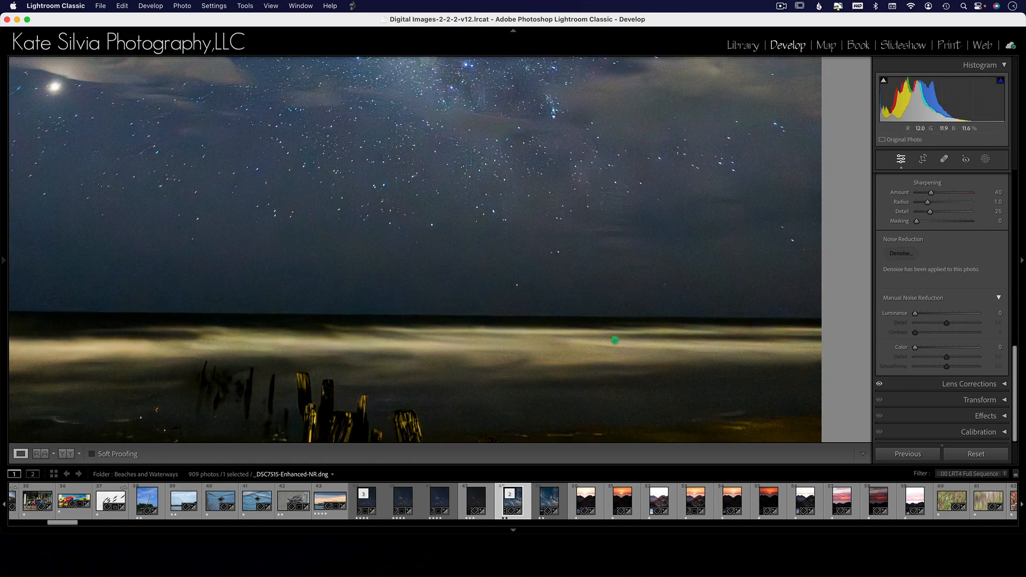
left_click(550, 505)
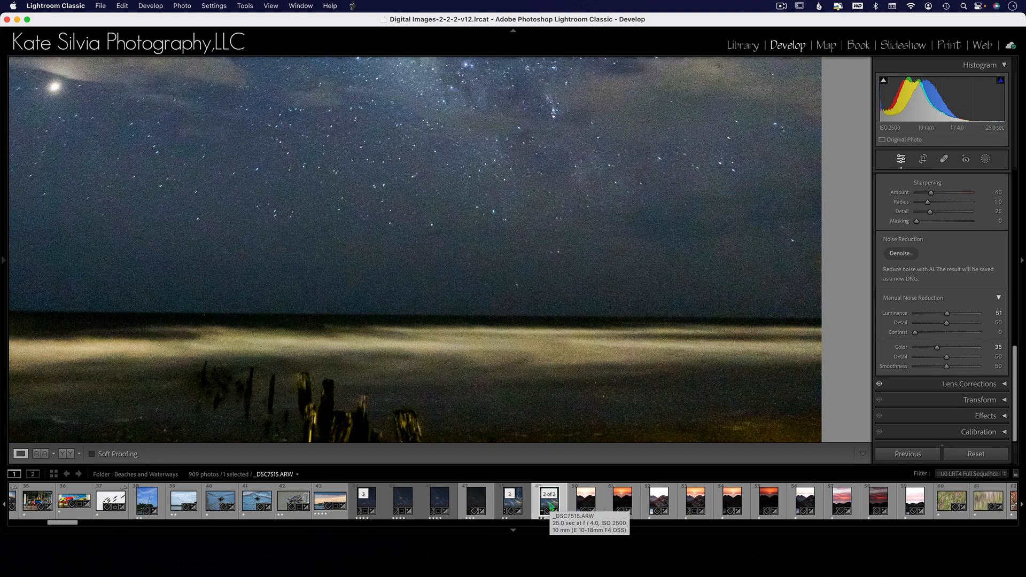
left_click(513, 505)
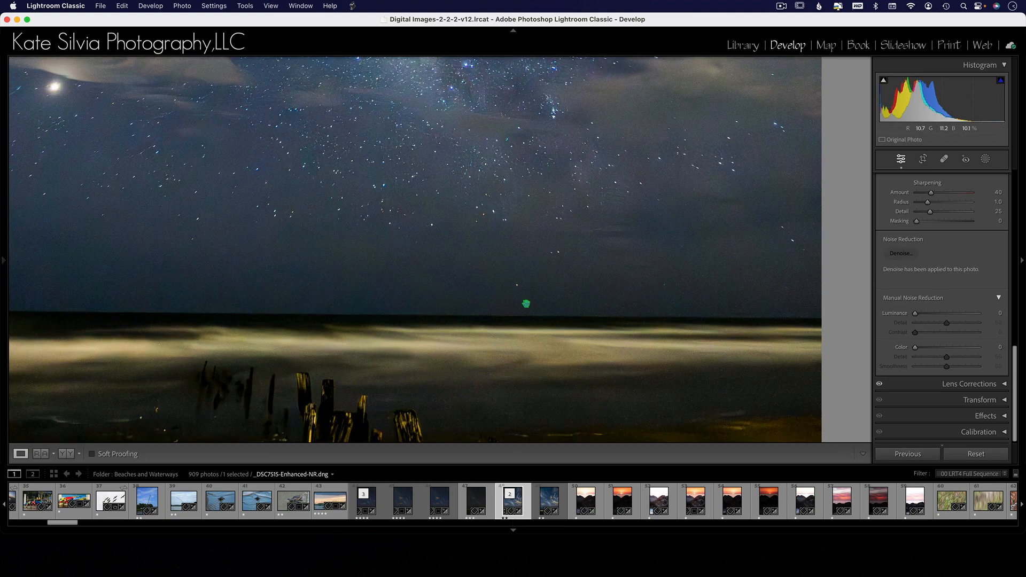
left_click(437, 273)
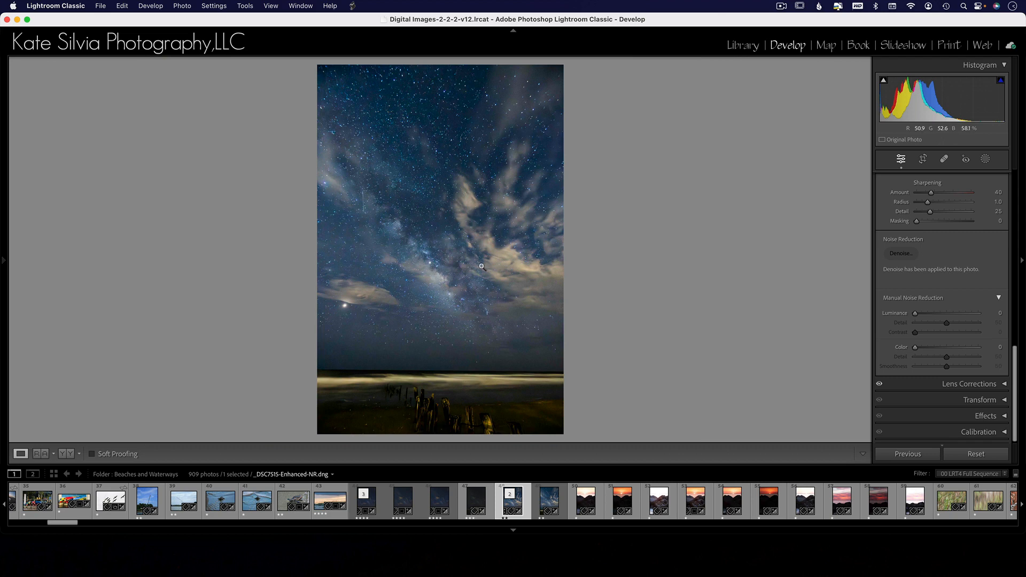